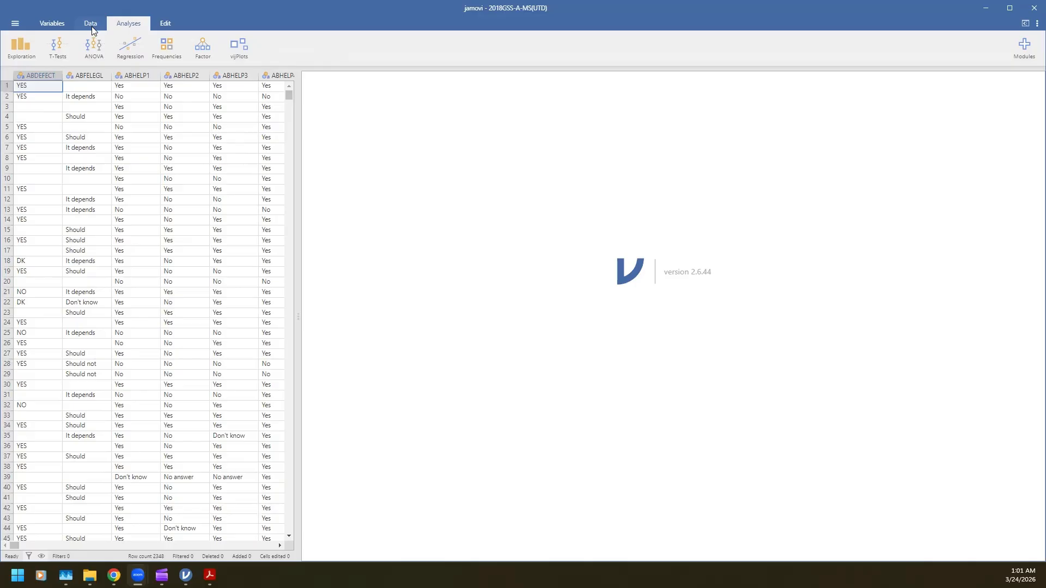
Find the GUNLAW variable in the variable list and open its settings for editing
left_click(55, 26)
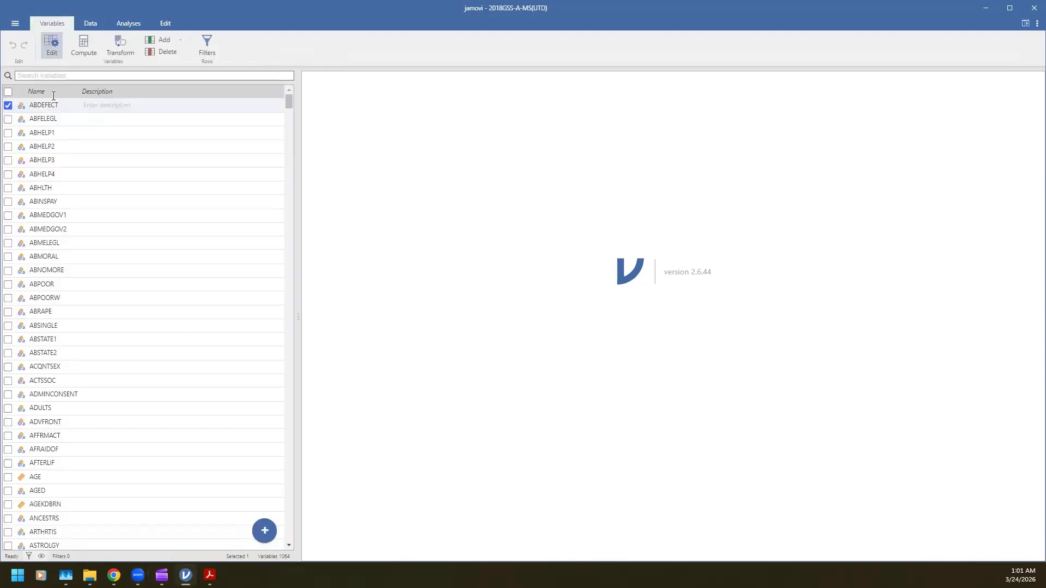
left_click(70, 72)
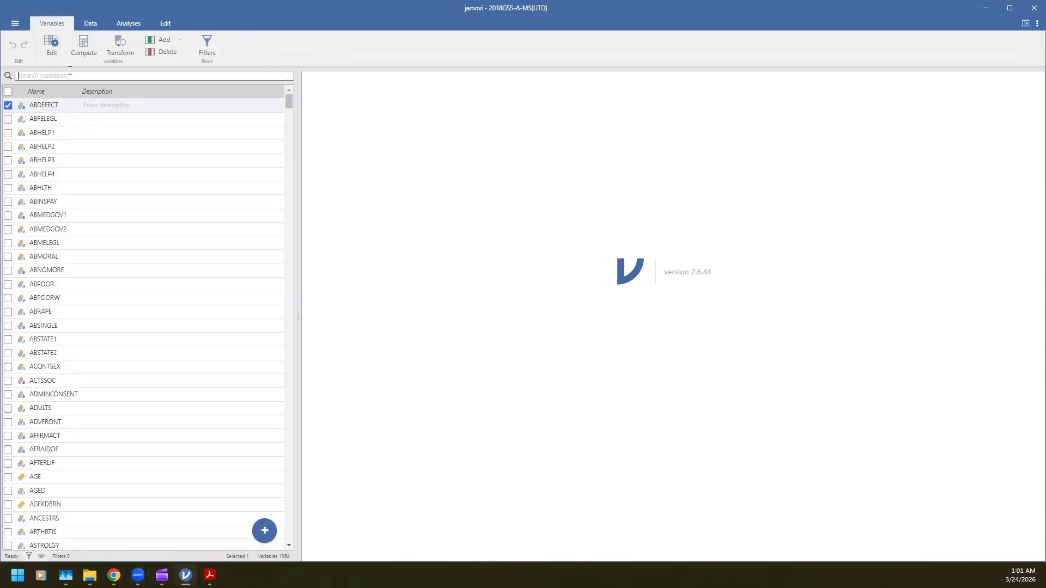
type("guniaw")
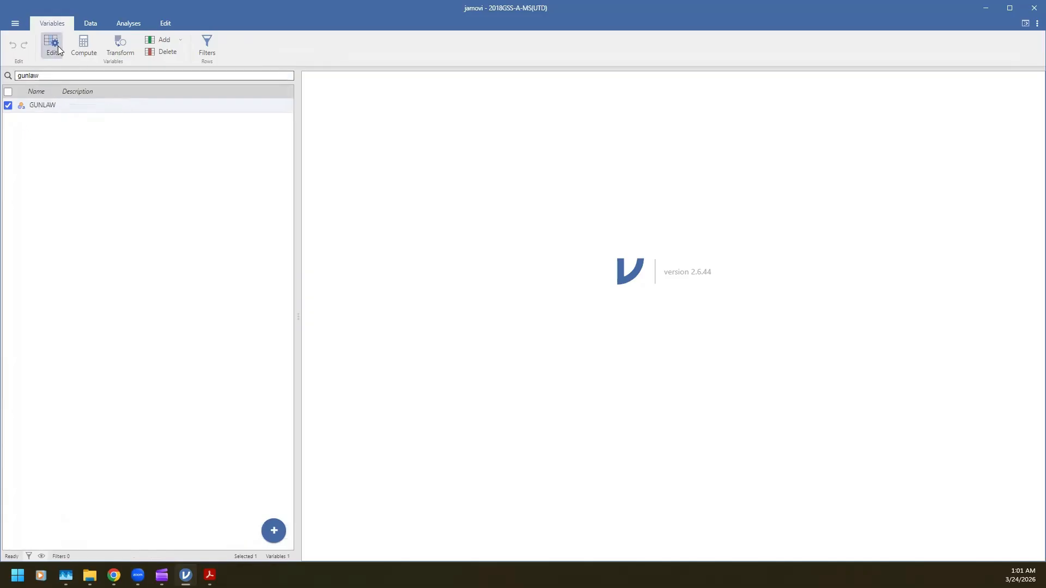
left_click(58, 46)
Define DK and NA as missing values for GUNLAW and close the variable's settings
left_click(468, 157)
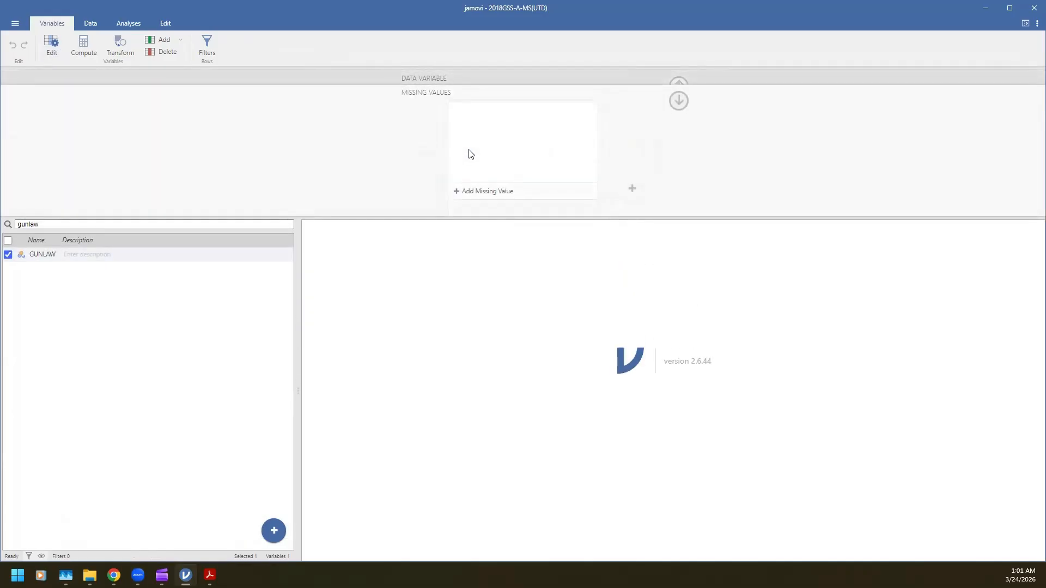
left_click(491, 192)
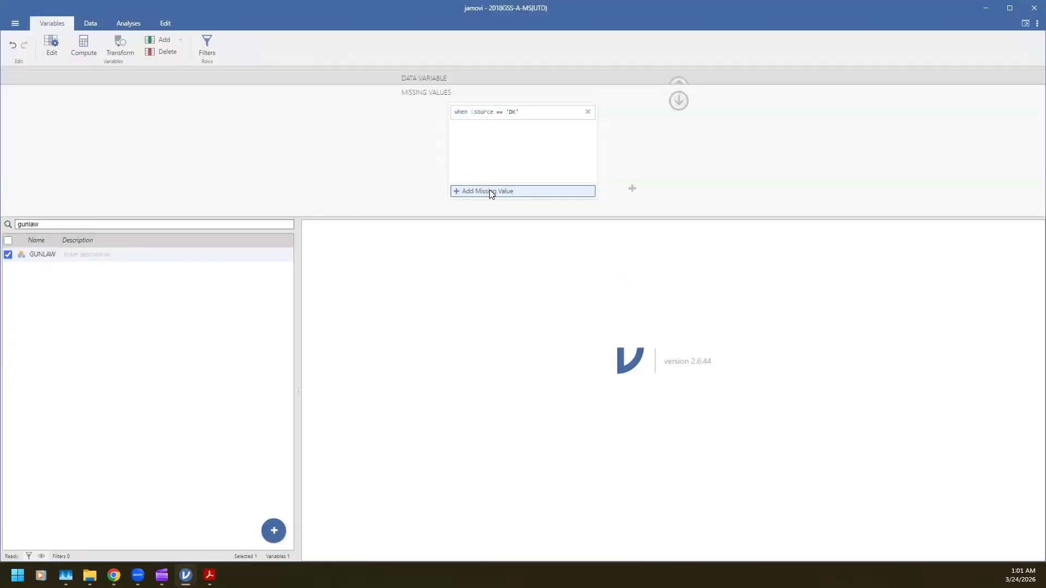
left_click(491, 191)
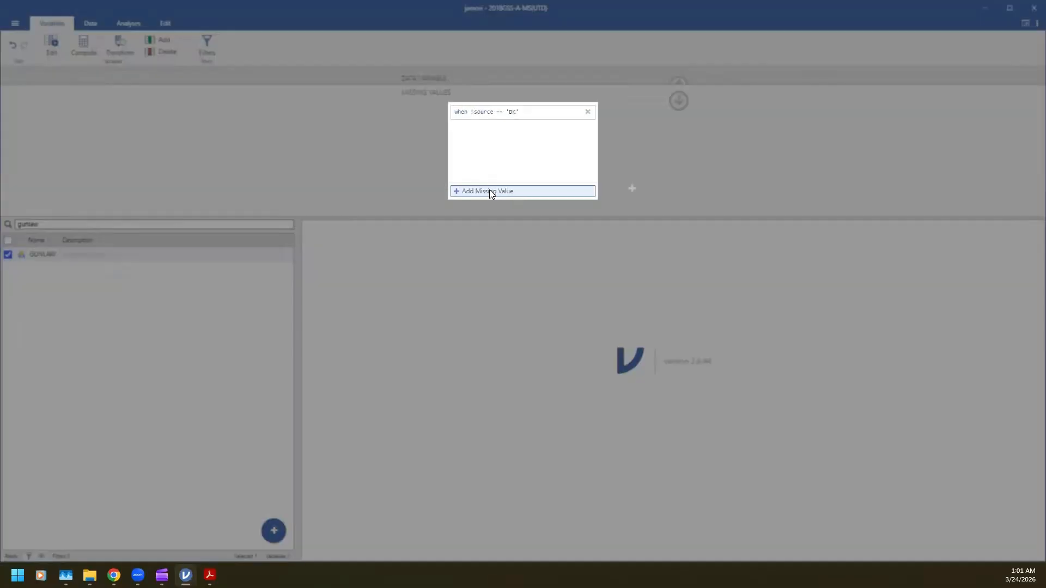
type("NA")
key("Return")
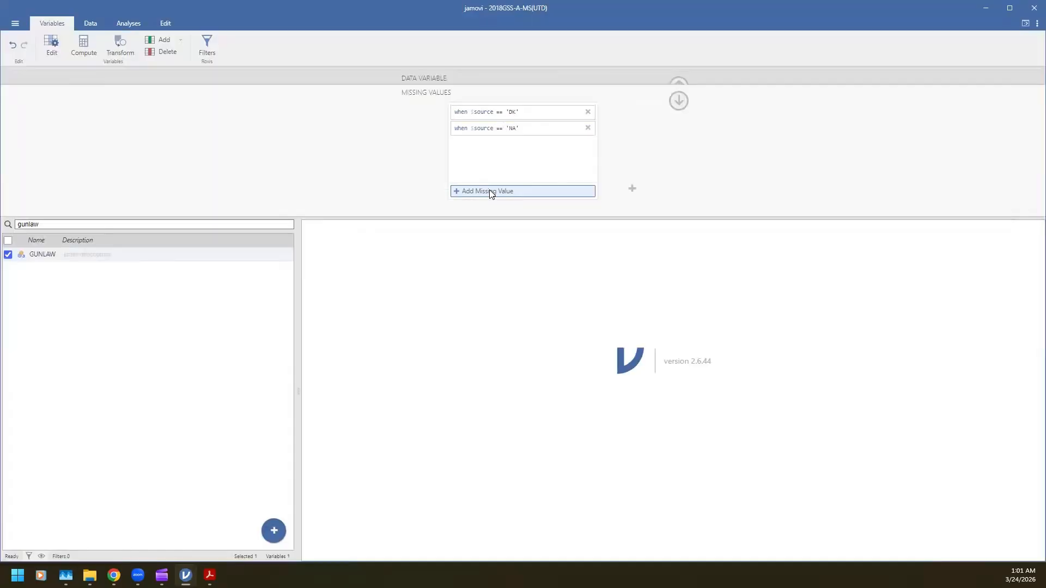
left_click(678, 100)
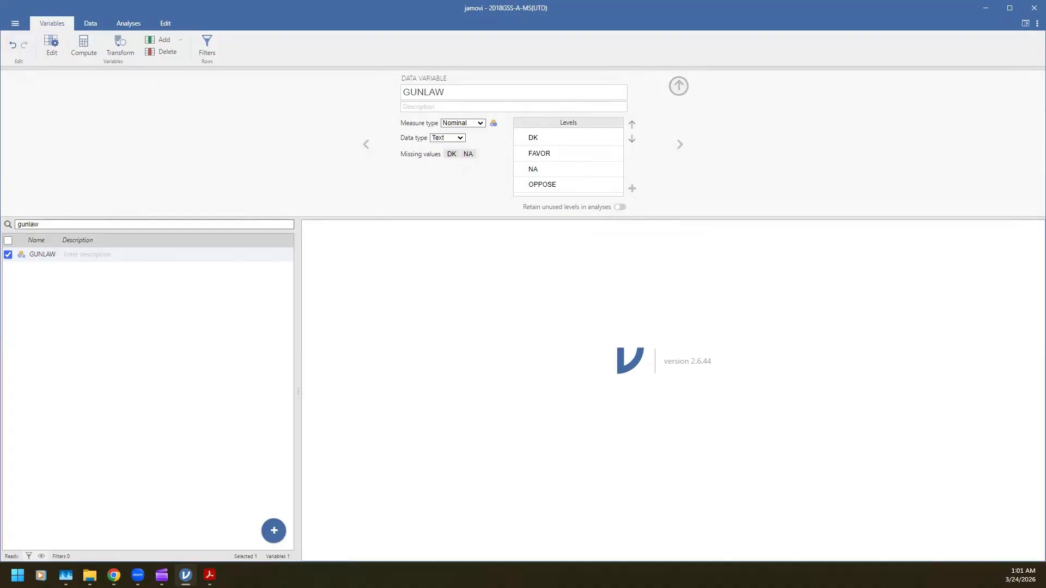
left_click(678, 86)
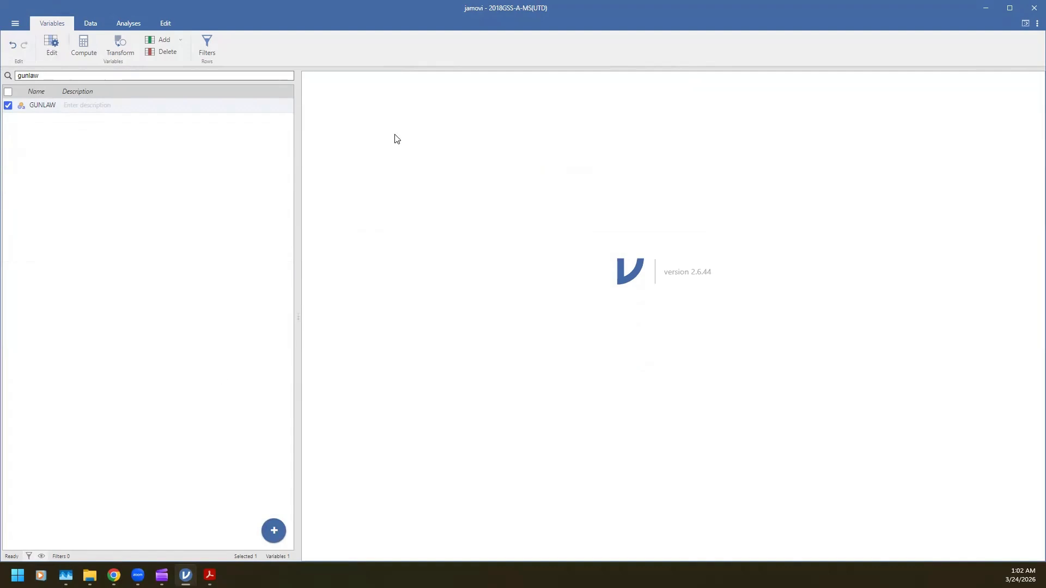
Create an independent samples contingency table (χ² test of association) with GUNLAW as the row variable
left_click(135, 24)
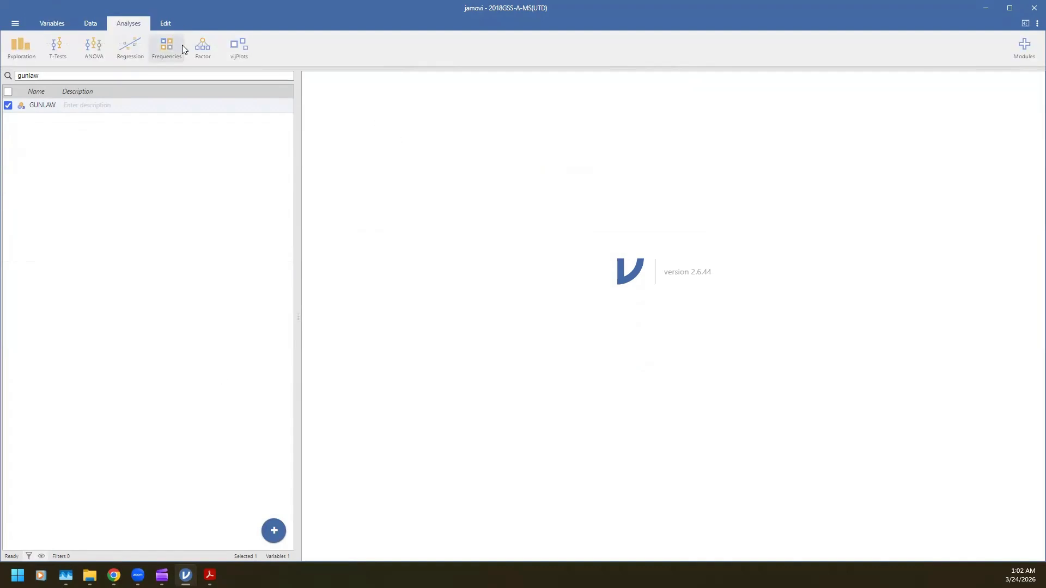
left_click(175, 50)
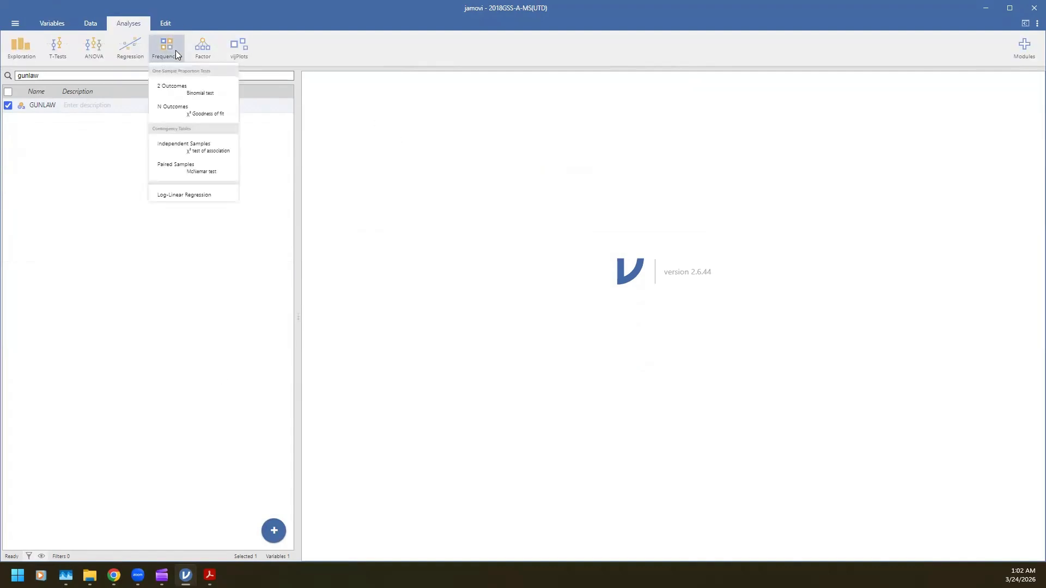
left_click(210, 149)
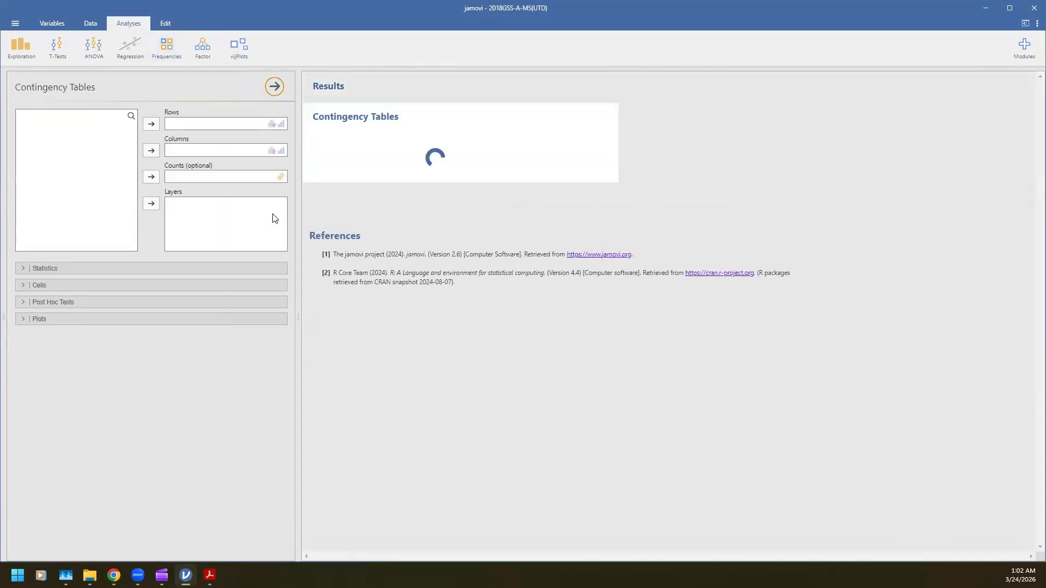
left_click(121, 116)
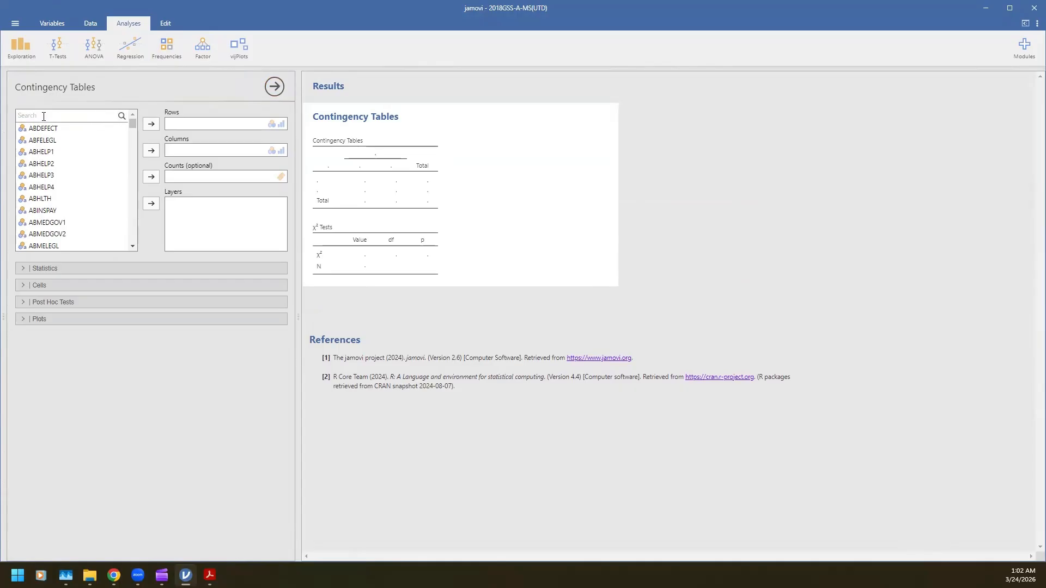
type("gunlaw")
scroll(84, 212, "down", 10)
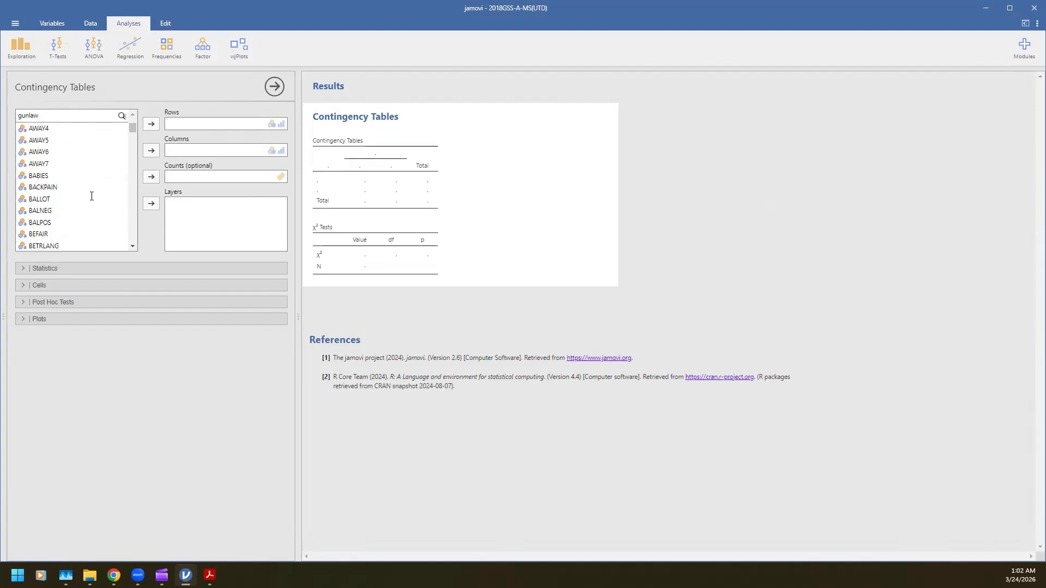
scroll(92, 196, "up", 10)
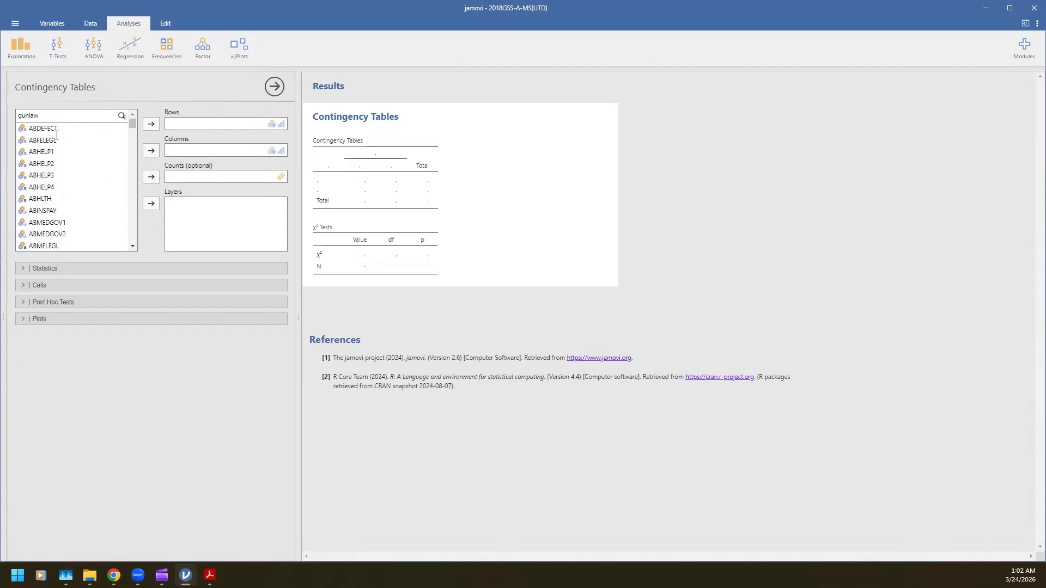
key("Return")
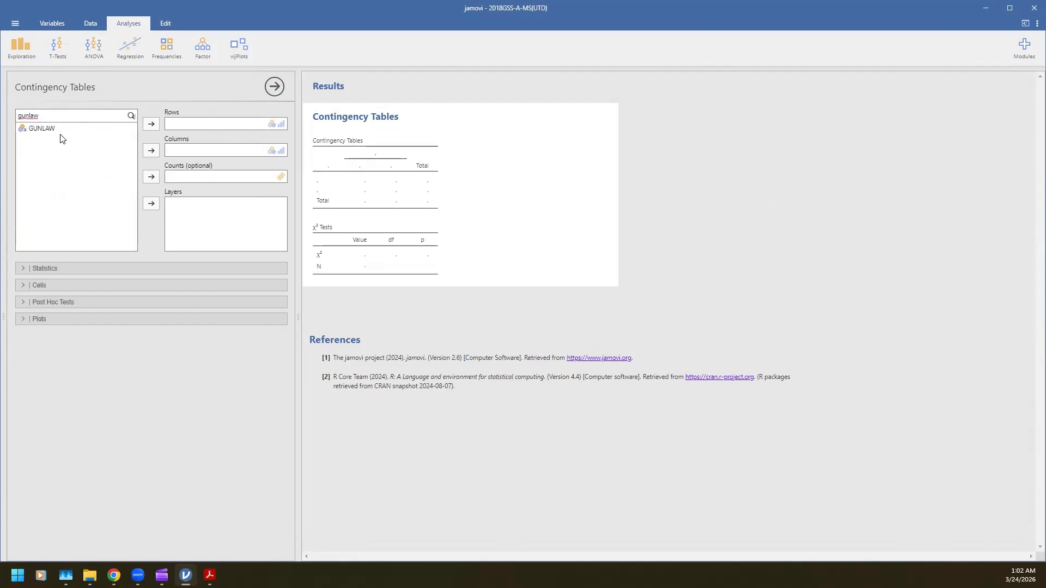
left_click(54, 129)
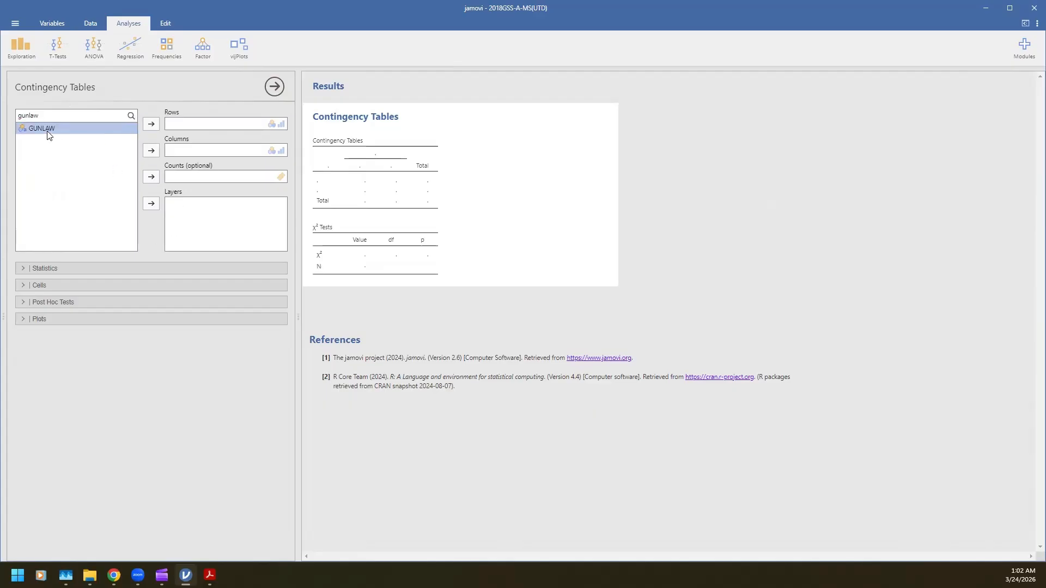
left_click(152, 127)
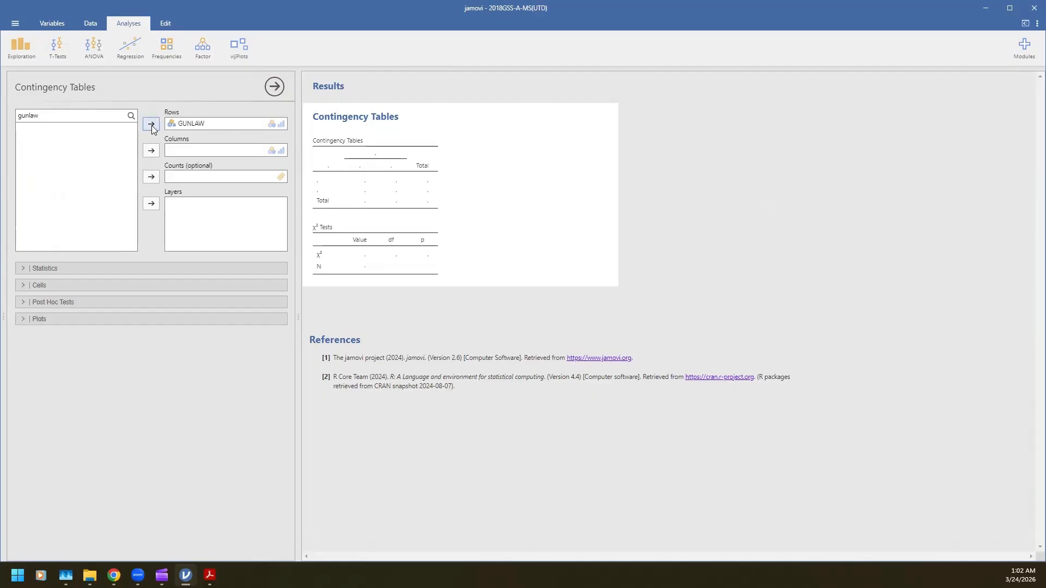
Assign DEGREE as the column variable of the contingency table
double_click(44, 115)
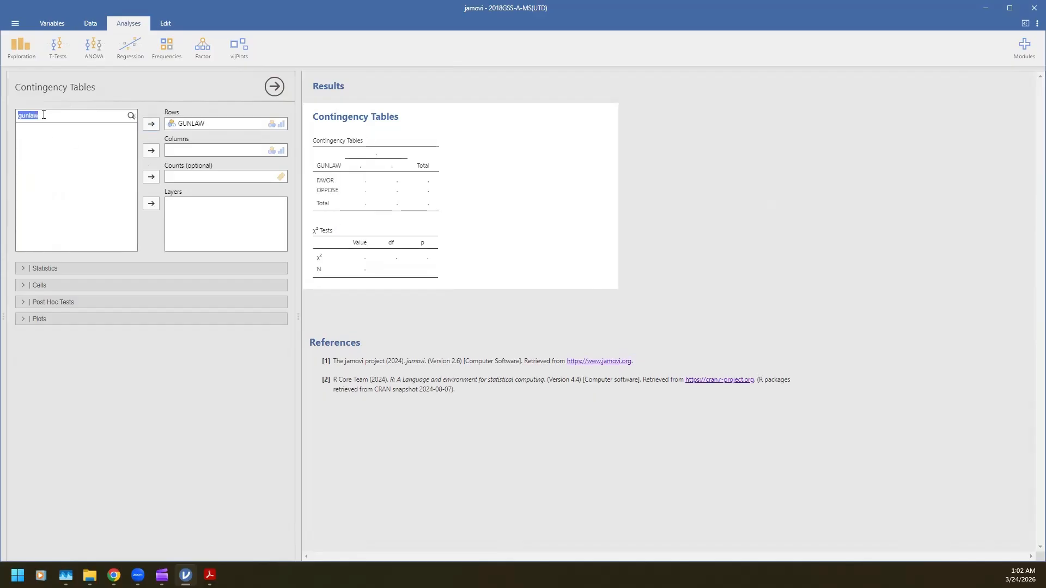
type("degree")
left_click(54, 129)
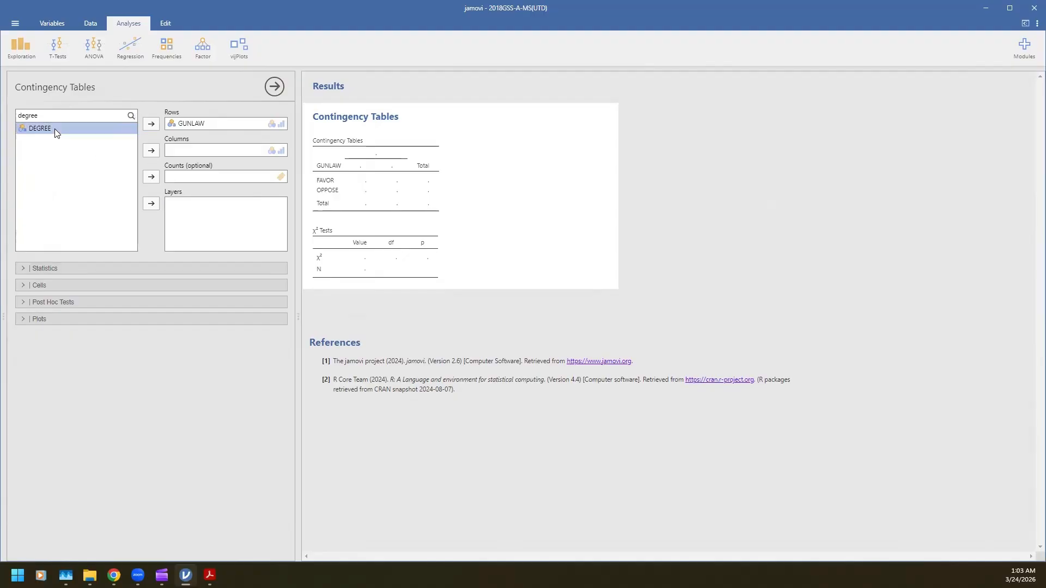
left_click(151, 151)
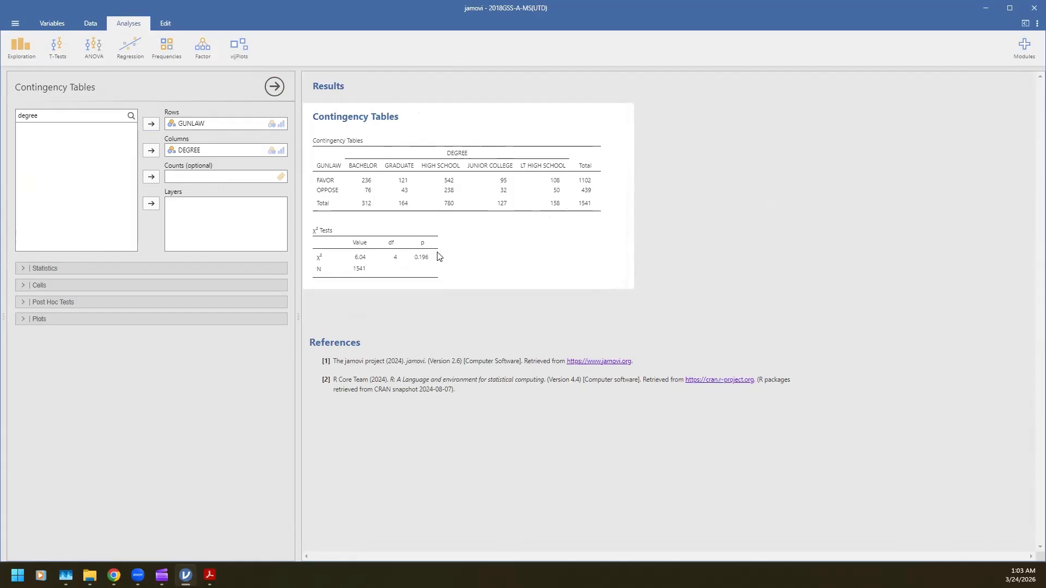
Show column percentages instead of total percentages in the contingency table's cells, and expand its statistics options
left_click(22, 286)
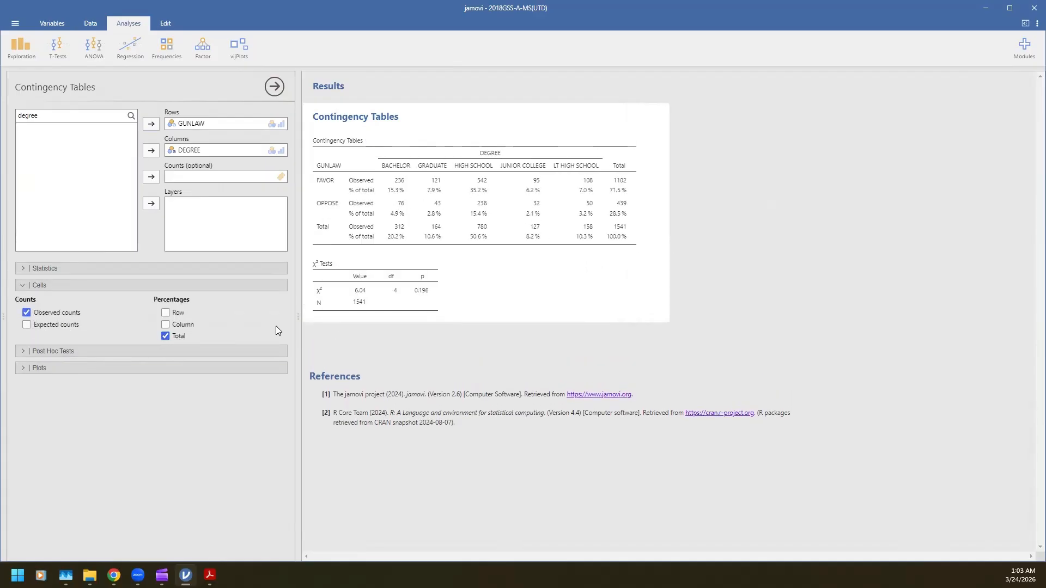
left_click(165, 336)
left_click(165, 325)
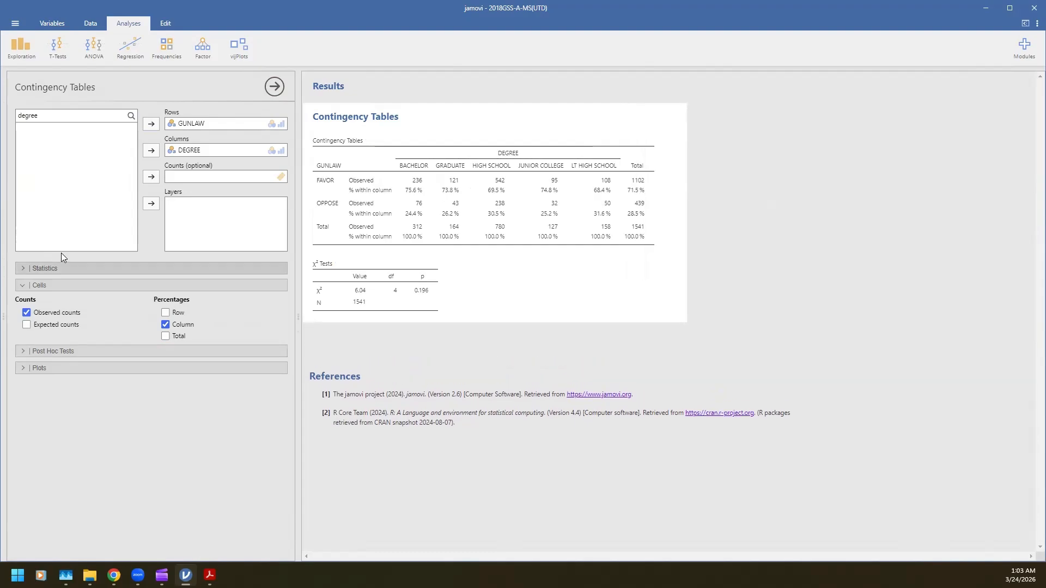
left_click(23, 268)
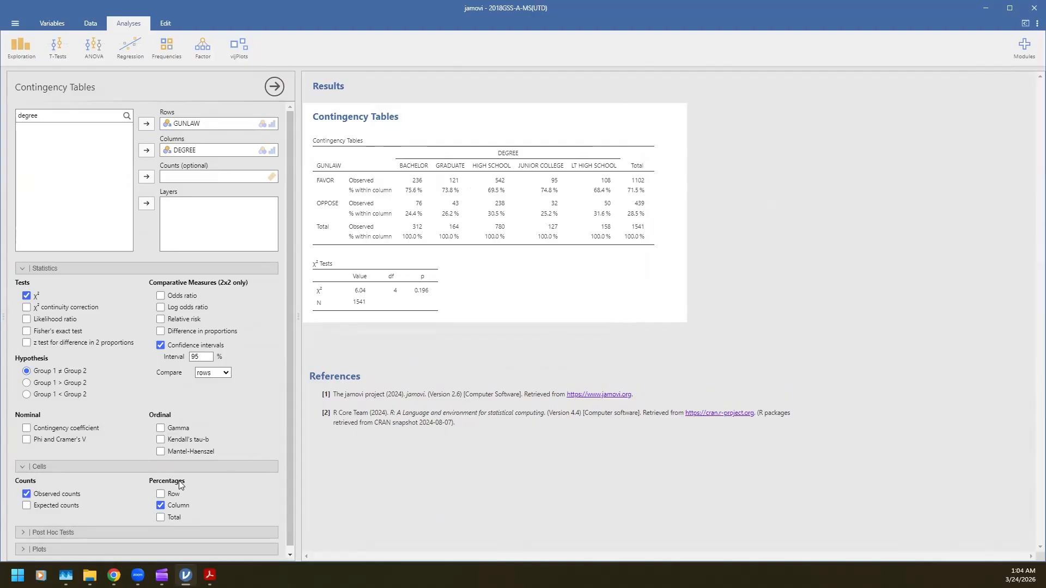
left_click(161, 492)
Create a vijPlots bar plot with DEGREE on the category axis
left_click(232, 49)
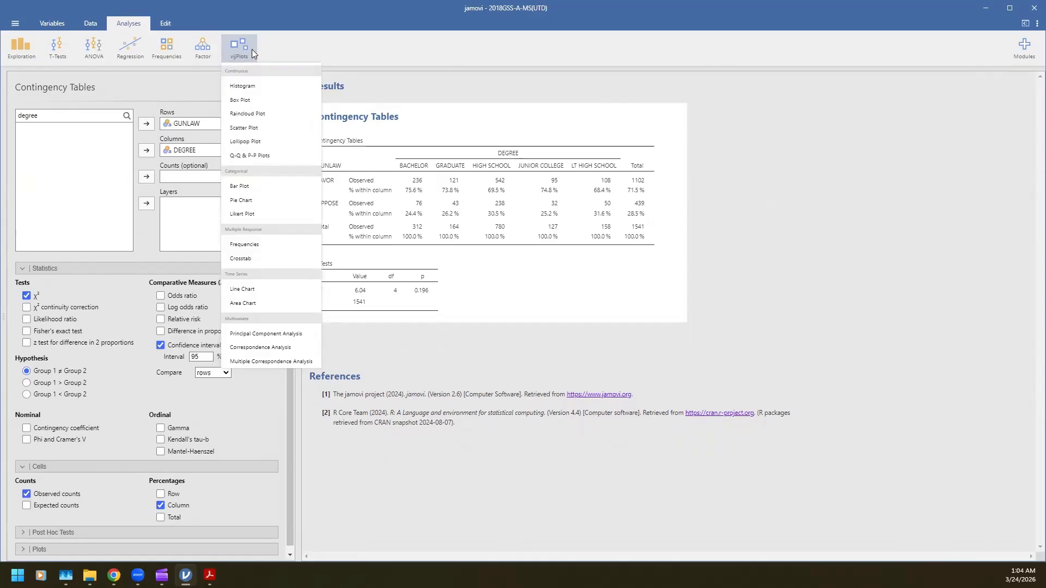
left_click(263, 192)
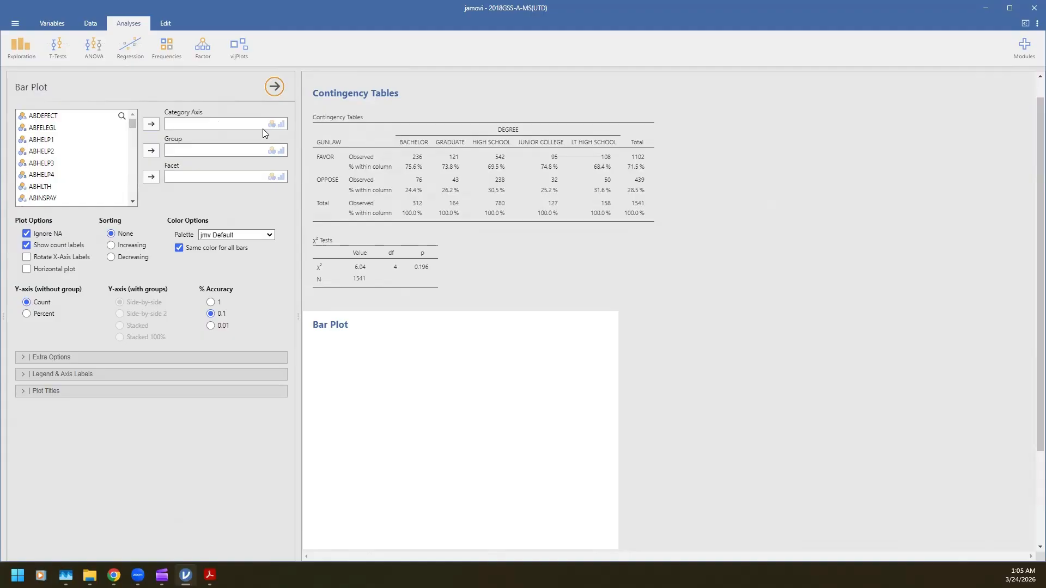
left_click(212, 124)
left_click(122, 115)
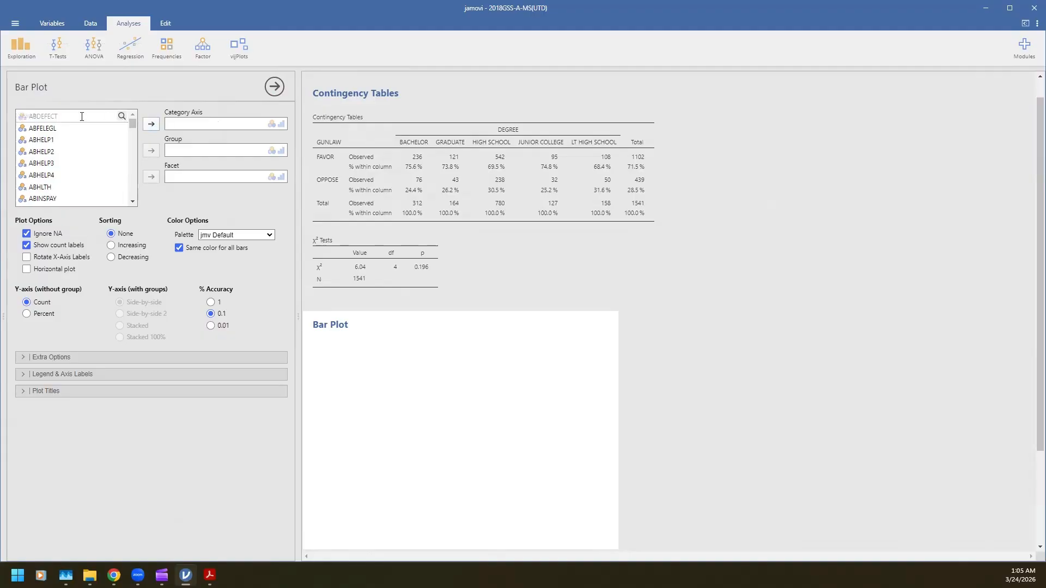
type("degree")
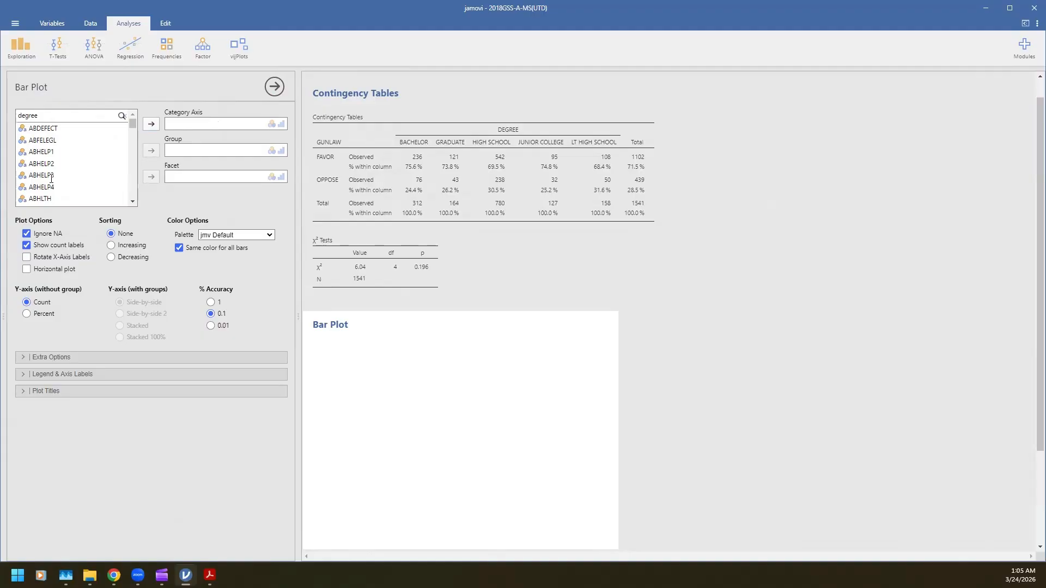
scroll(51, 179, "down", 8)
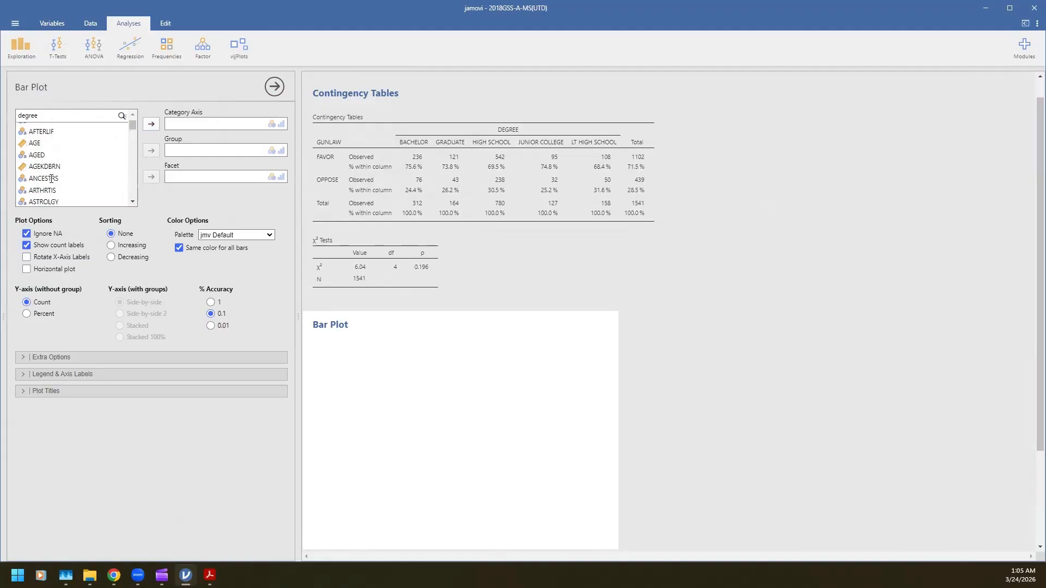
scroll(51, 178, "down", 15)
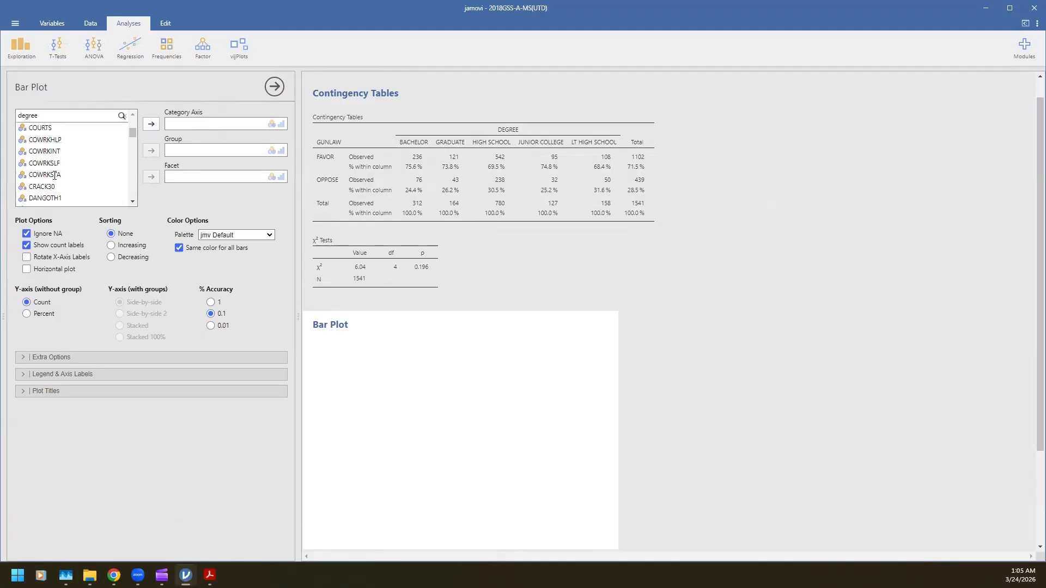
scroll(54, 176, "down", 4)
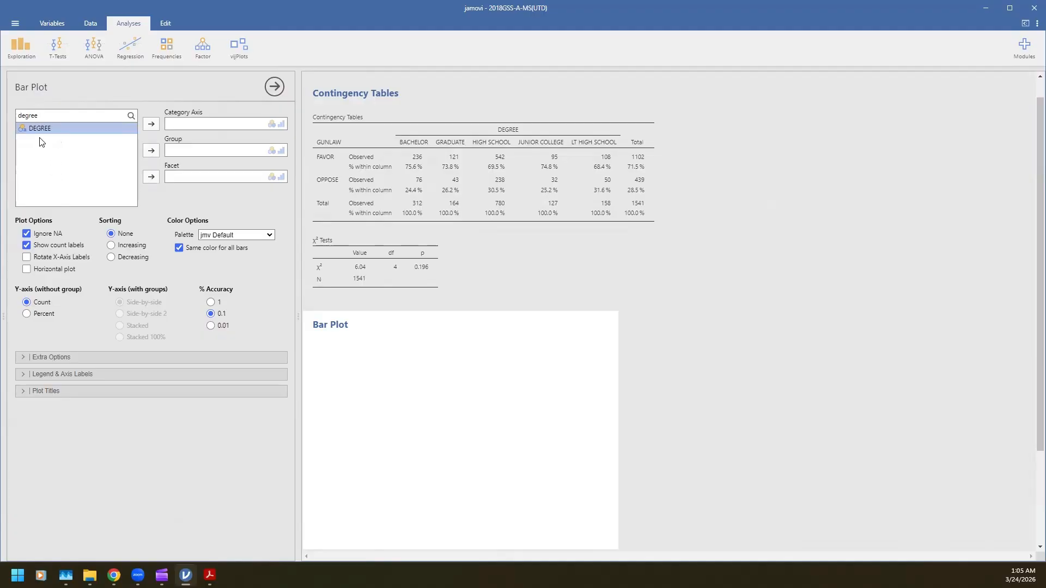
left_click(151, 124)
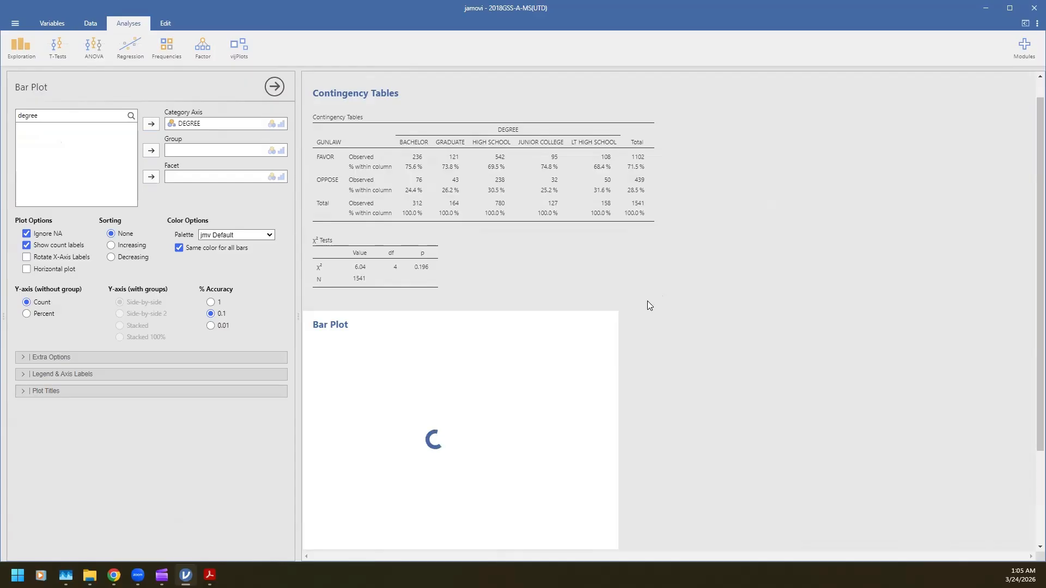
scroll(631, 312, "down", 1)
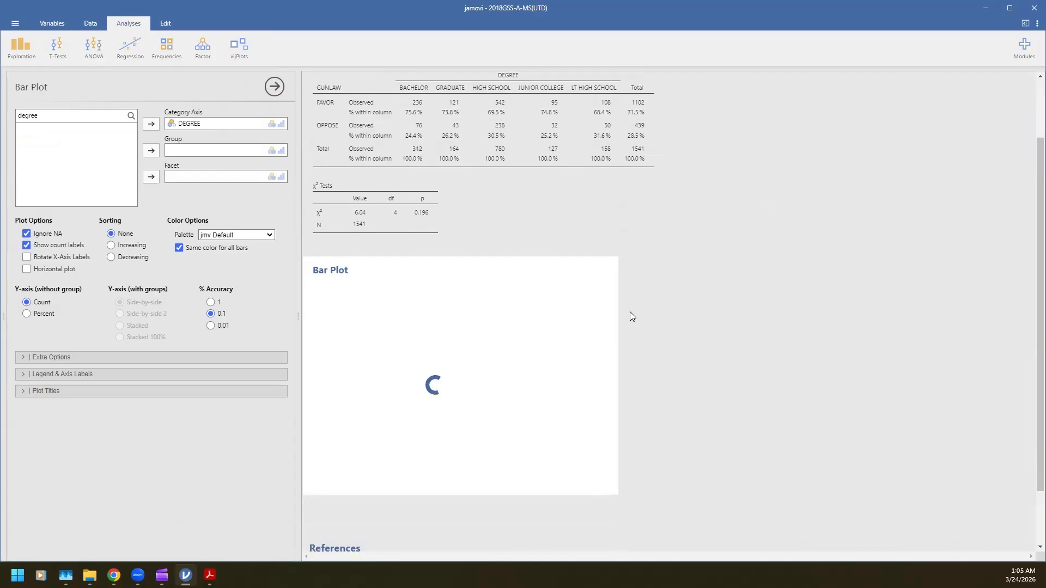
scroll(630, 312, "down", 1)
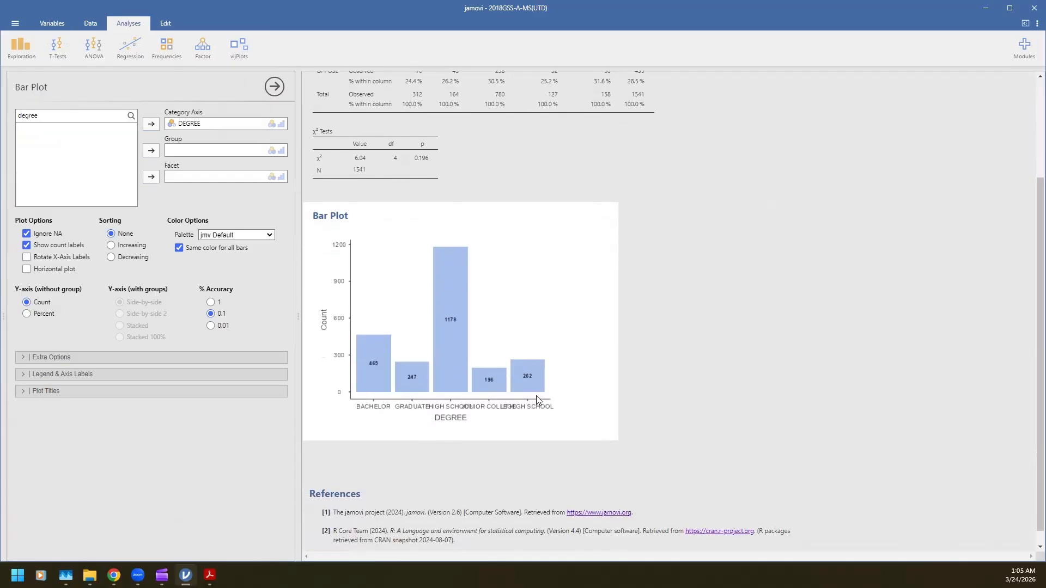
Group the bar plot by GUNLAW
left_click(206, 152)
double_click(71, 113)
type("gunlaw")
left_click(47, 129)
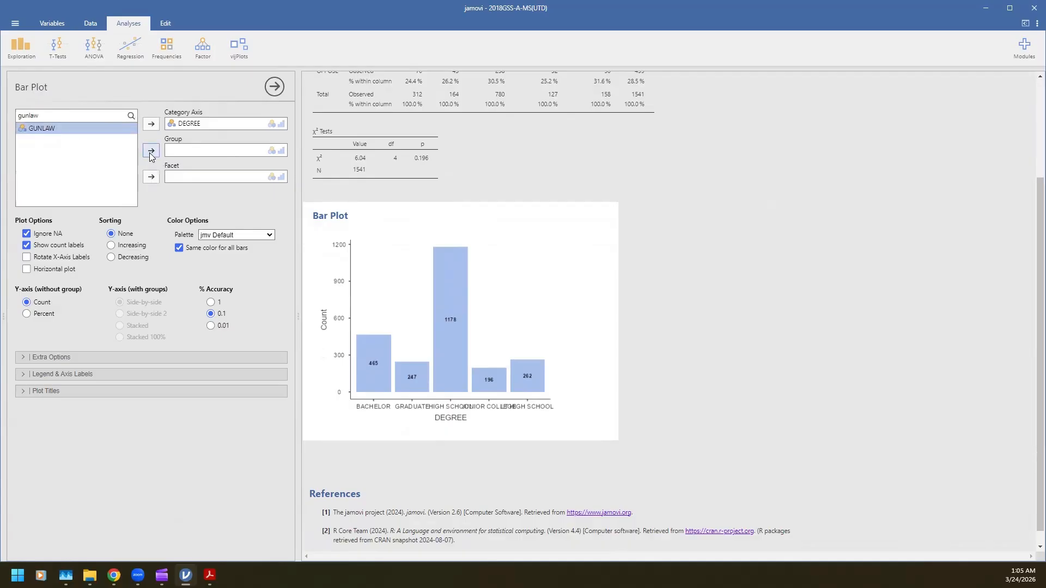
left_click(151, 151)
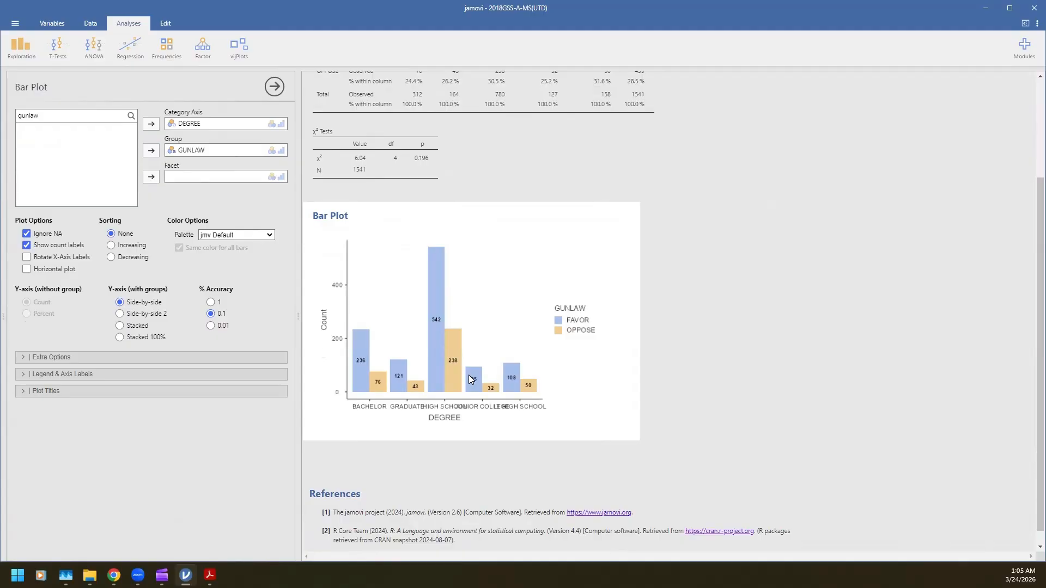
Rotate the bar plot's x-axis labels and set the grouped y-axis to Stacked 100%
left_click(26, 257)
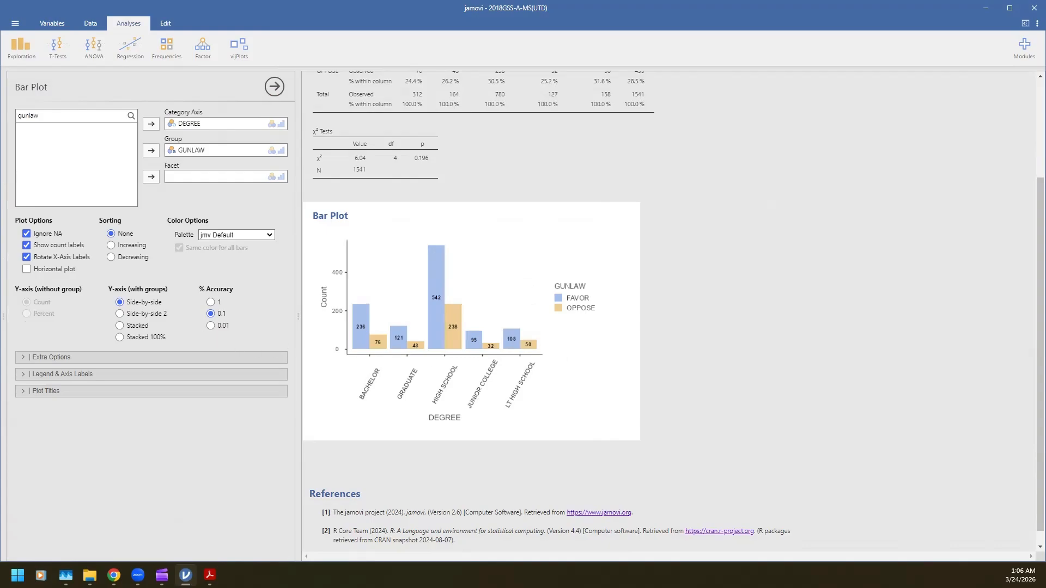
left_click(120, 337)
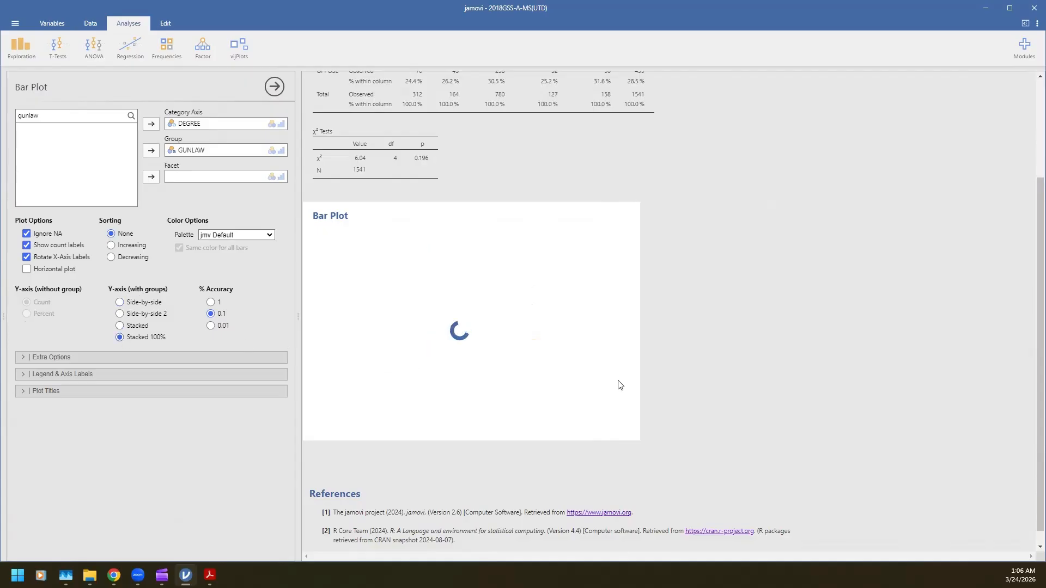